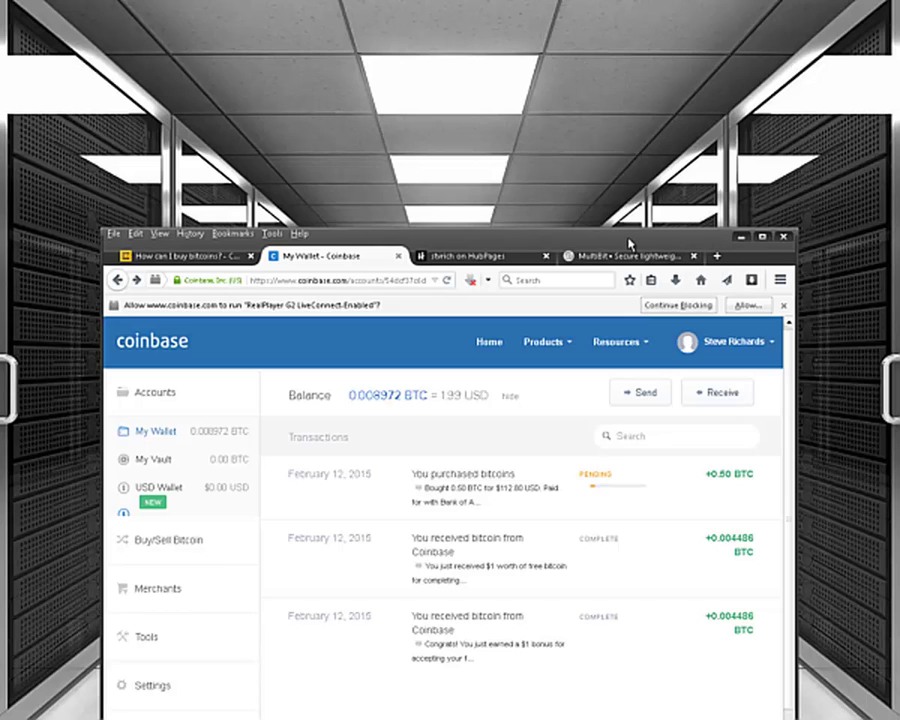
# Maximize Firefox on the Coinbase transaction list, select and deselect some amounts, then go to HubPages
pyautogui.click(762, 238)
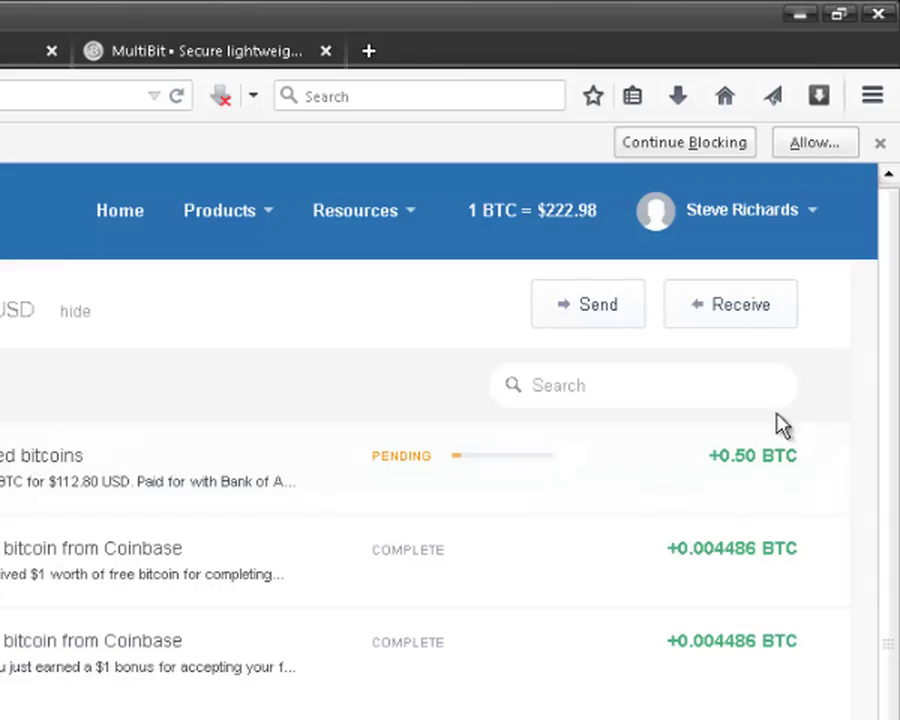
pyautogui.moveTo(777, 422); pyautogui.dragTo(703, 553)
pyautogui.click(629, 673)
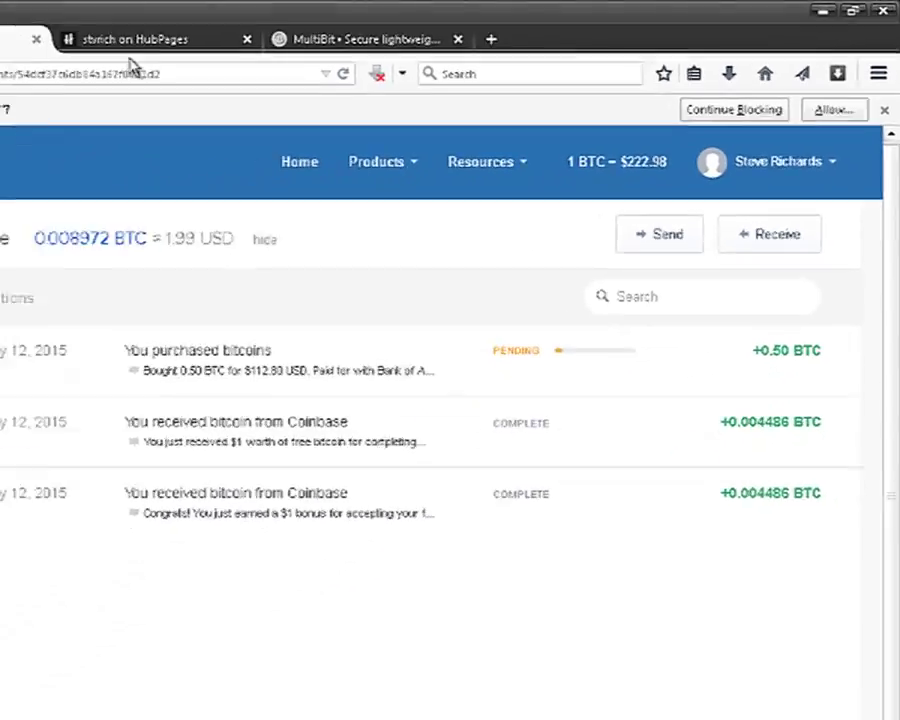
pyautogui.click(20, 50)
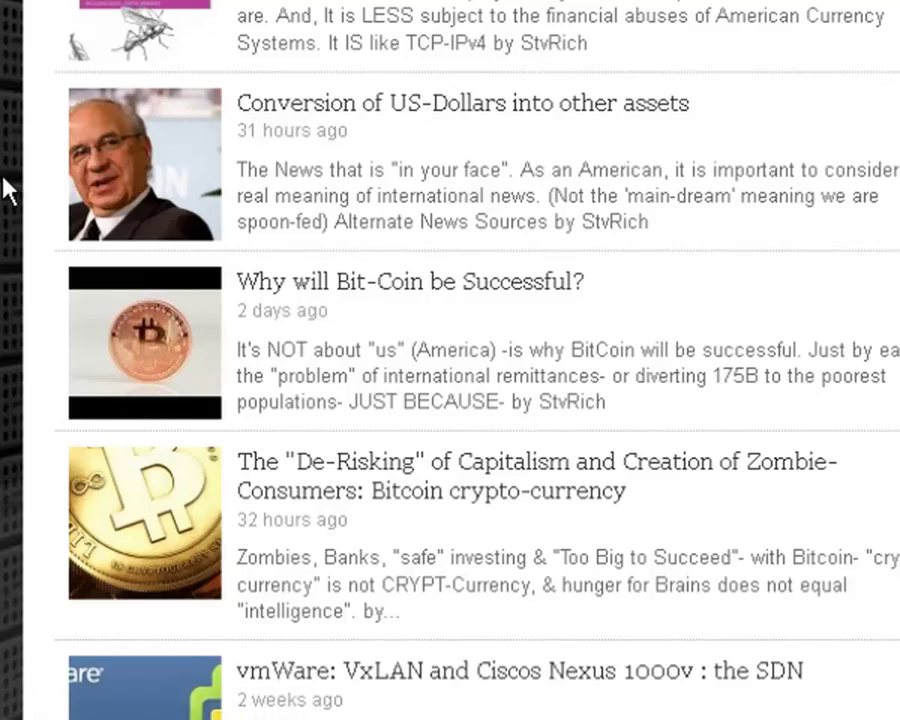
# Scroll the HubPages article list back up to the author's profile header and spotlight box
pyautogui.scroll(3, 5, 415)
pyautogui.scroll(6, 5, 415)
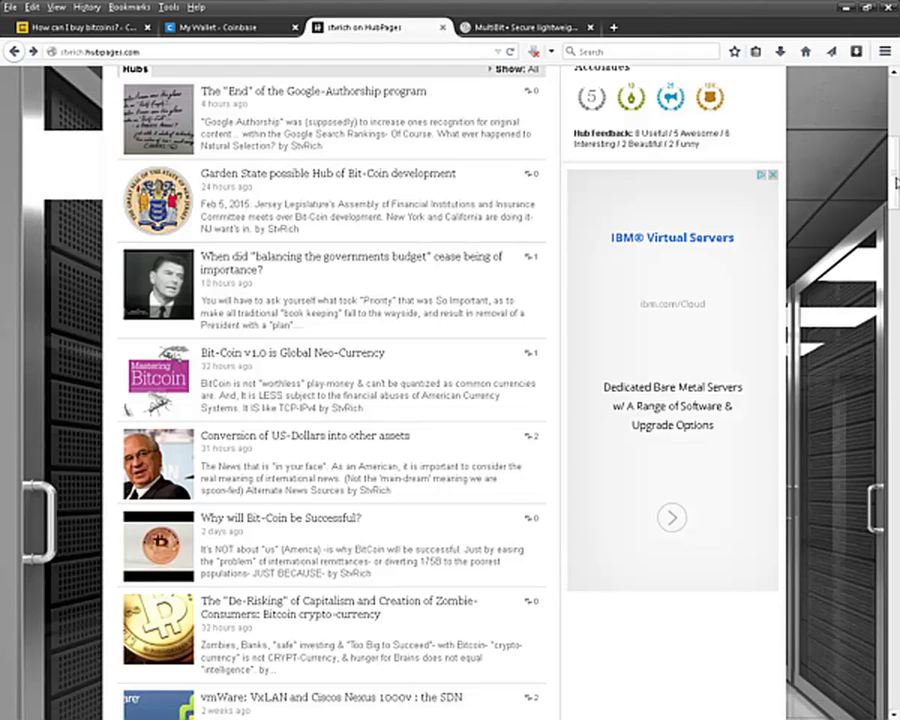
pyautogui.scroll(5, 629, 129)
pyautogui.scroll(2, 630, 90)
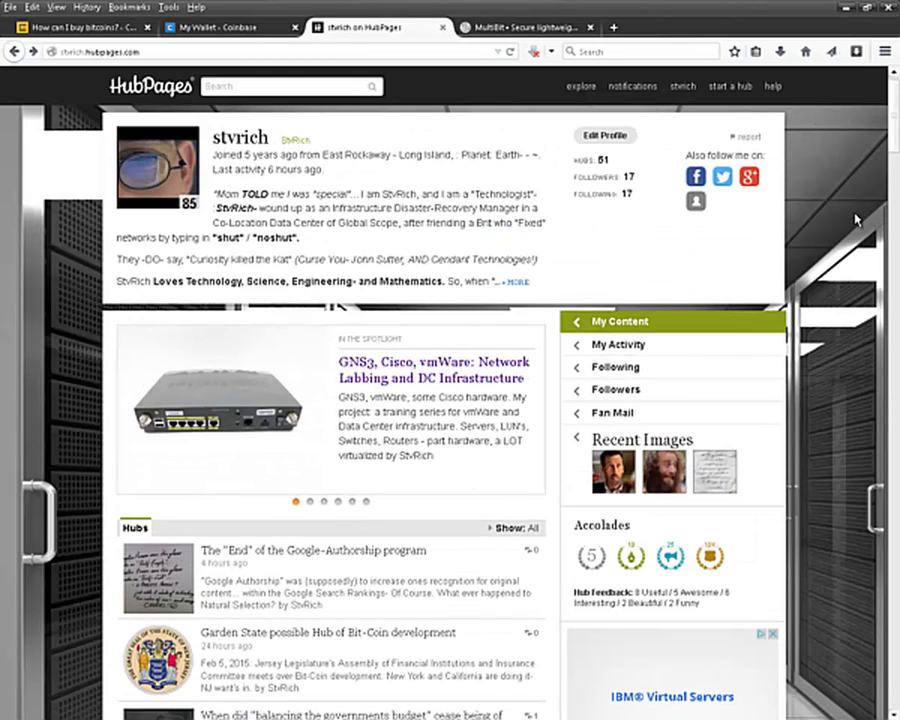
# Switch Firefox to the multibit.org page
pyautogui.click(528, 27)
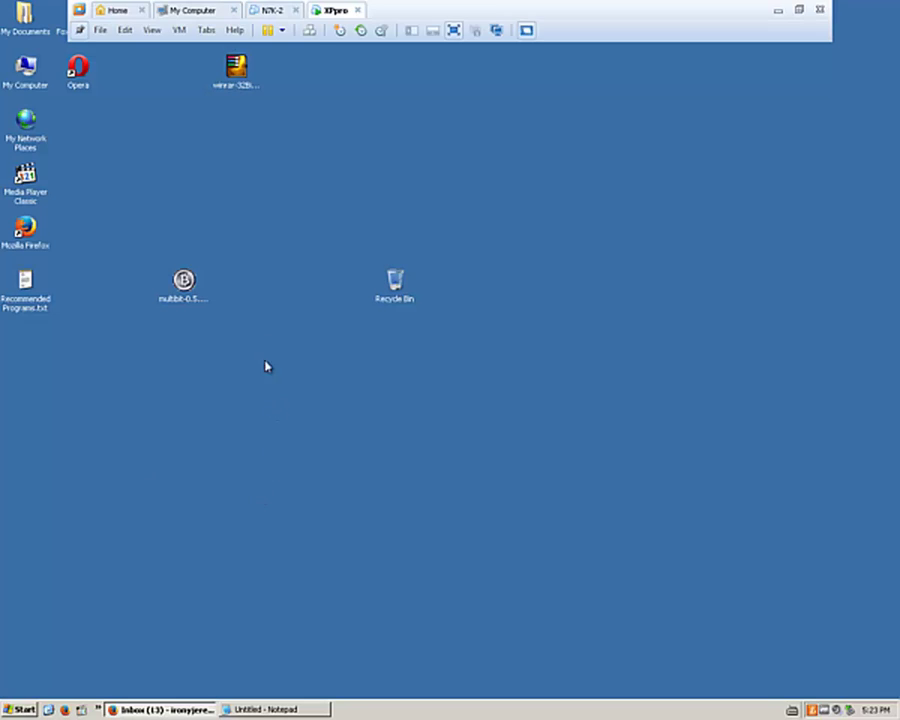
# Launch the MultiBit 0.5.18 installer and accept its license agreement
pyautogui.doubleClick(193, 292)
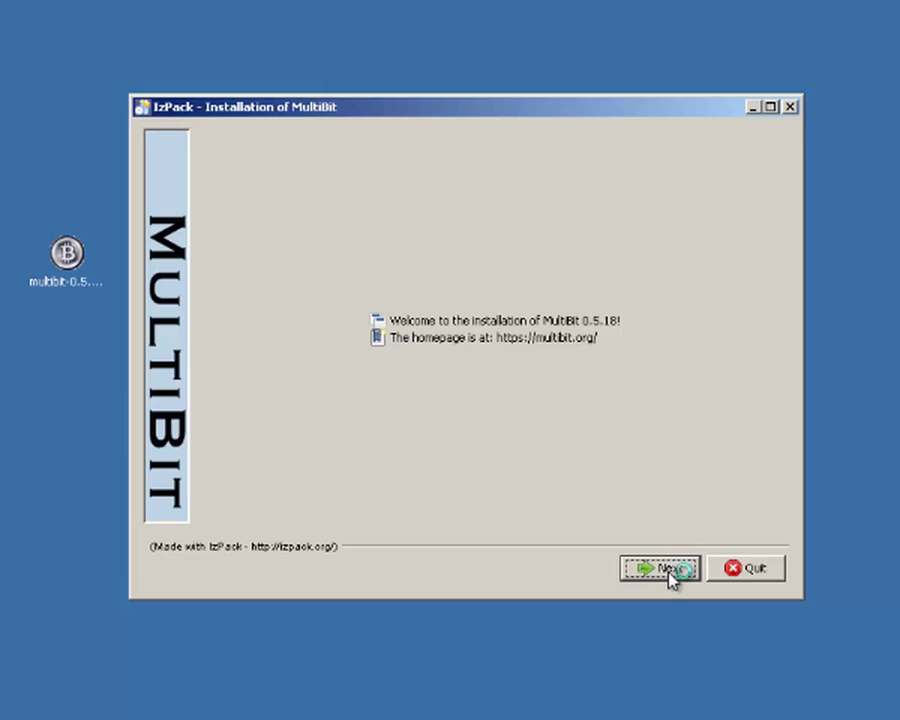
pyautogui.click(665, 570)
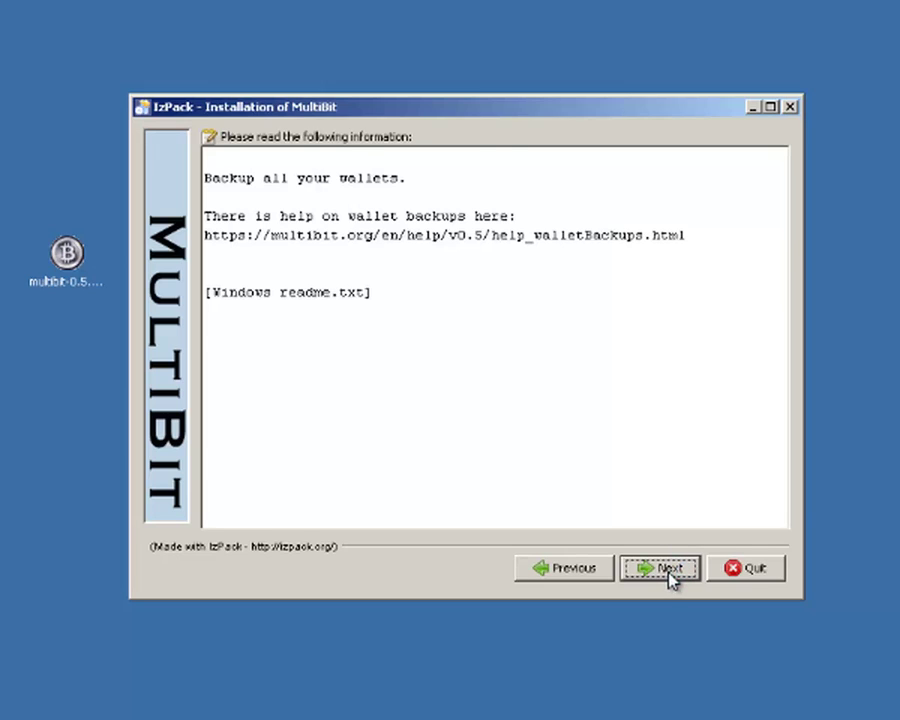
pyautogui.click(668, 575)
pyautogui.click(383, 497)
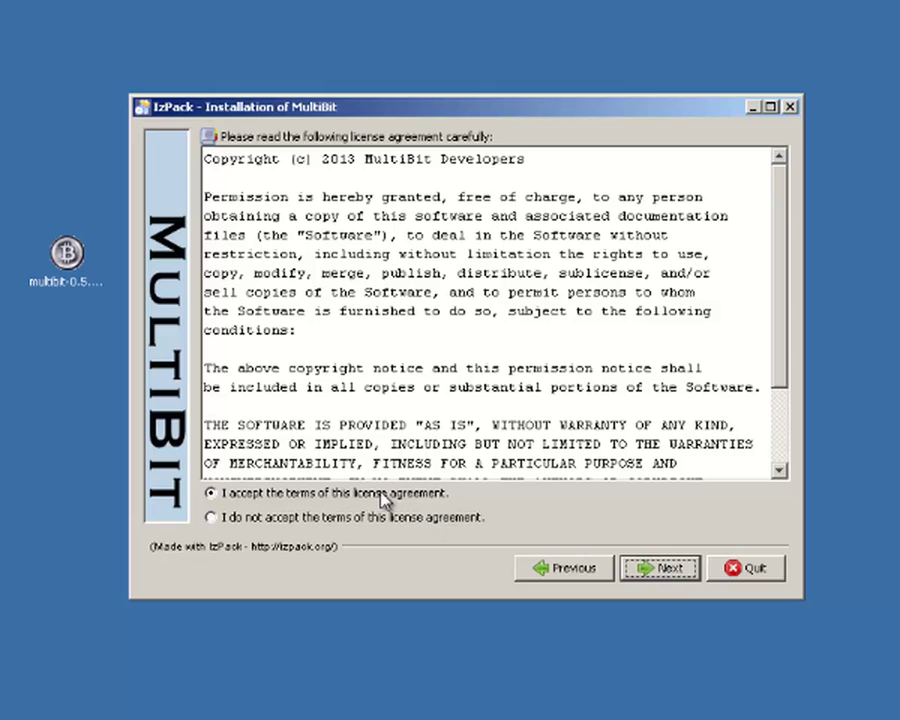
pyautogui.click(659, 576)
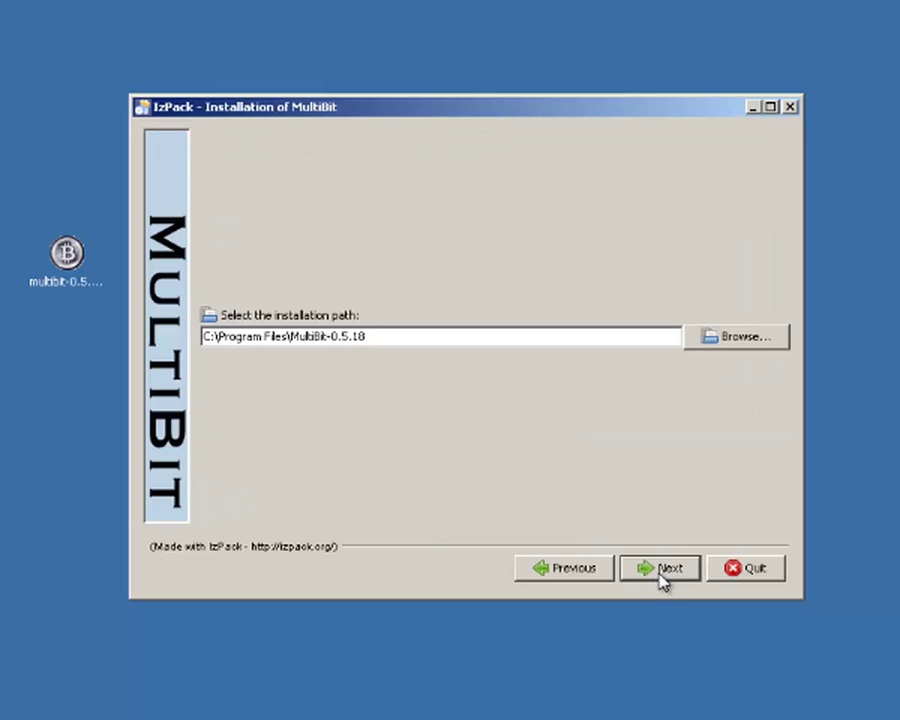
# Install into C:\Program Files\MultiBit-0.5.18 with default shortcuts, overwriting the existing folder, then close
pyautogui.click(662, 572)
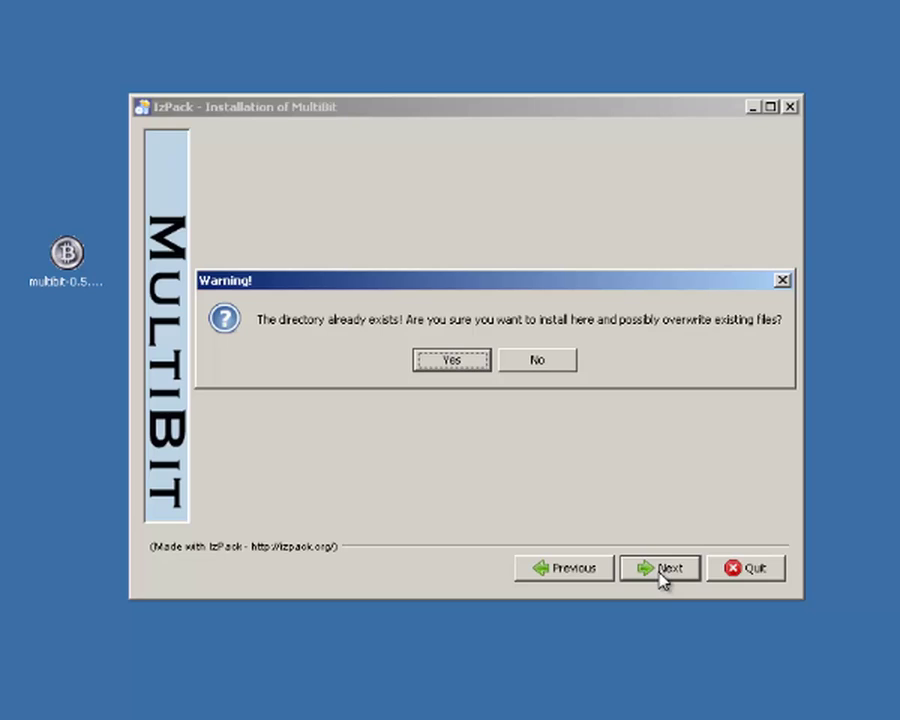
pyautogui.click(452, 362)
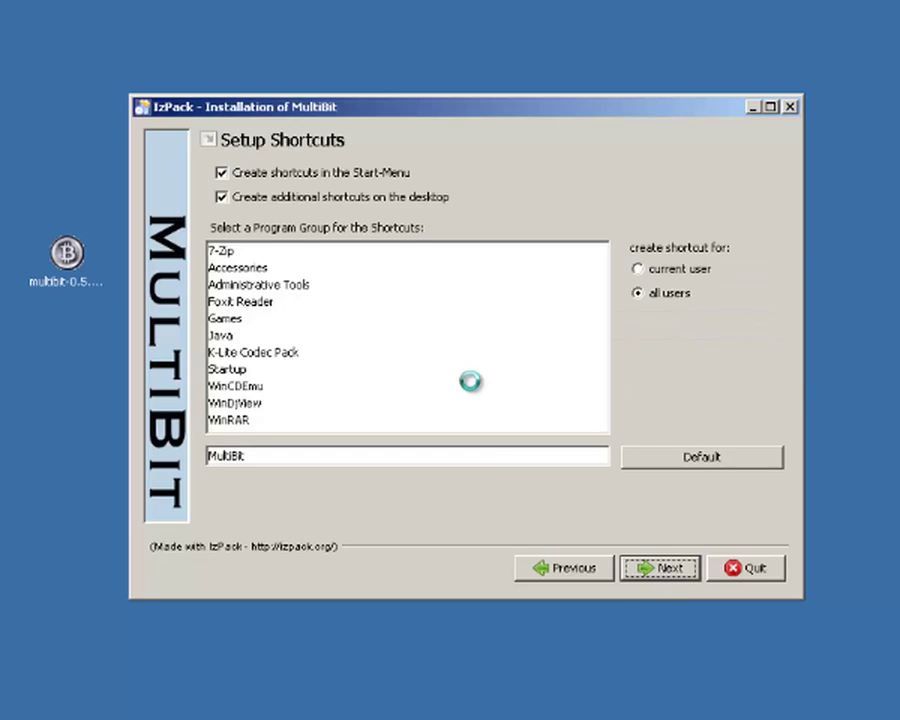
pyautogui.click(673, 570)
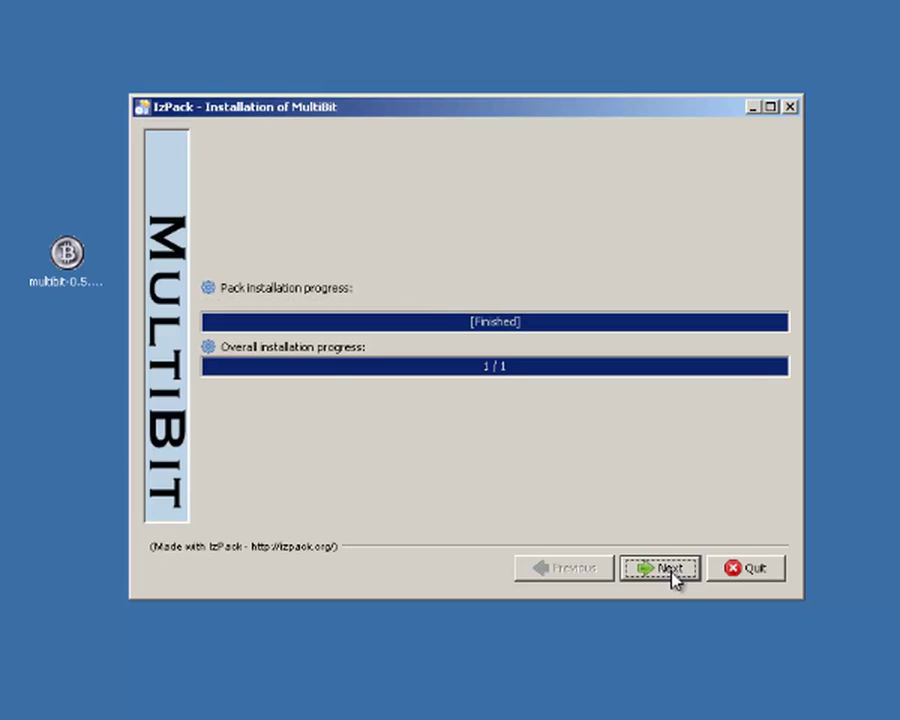
pyautogui.click(673, 570)
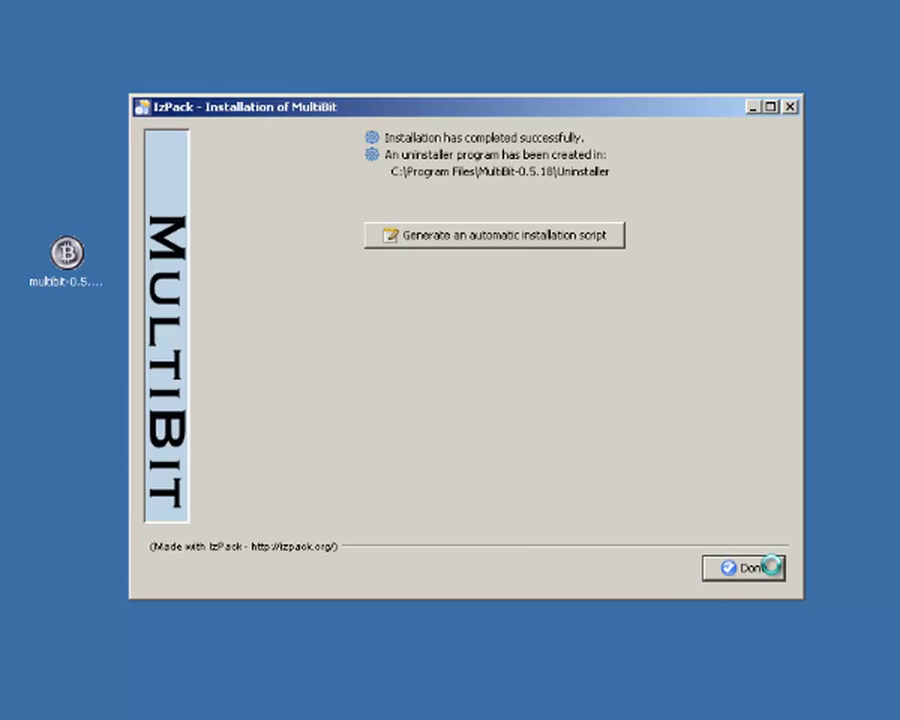
pyautogui.click(775, 568)
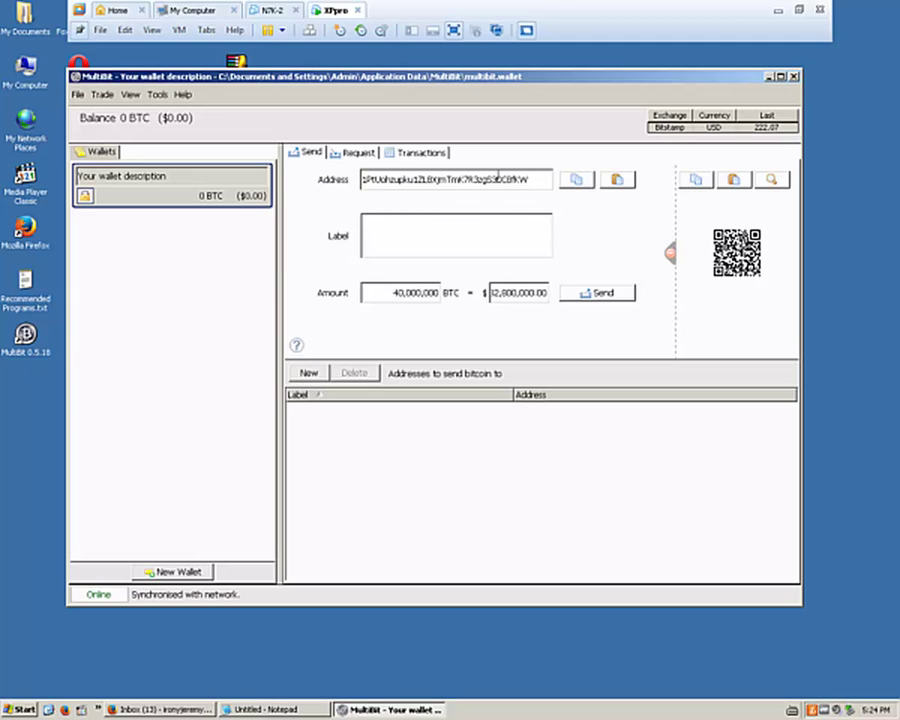
# Copy the wallet's receiving address from the Request tab and bring it into the Send form
pyautogui.click(357, 153)
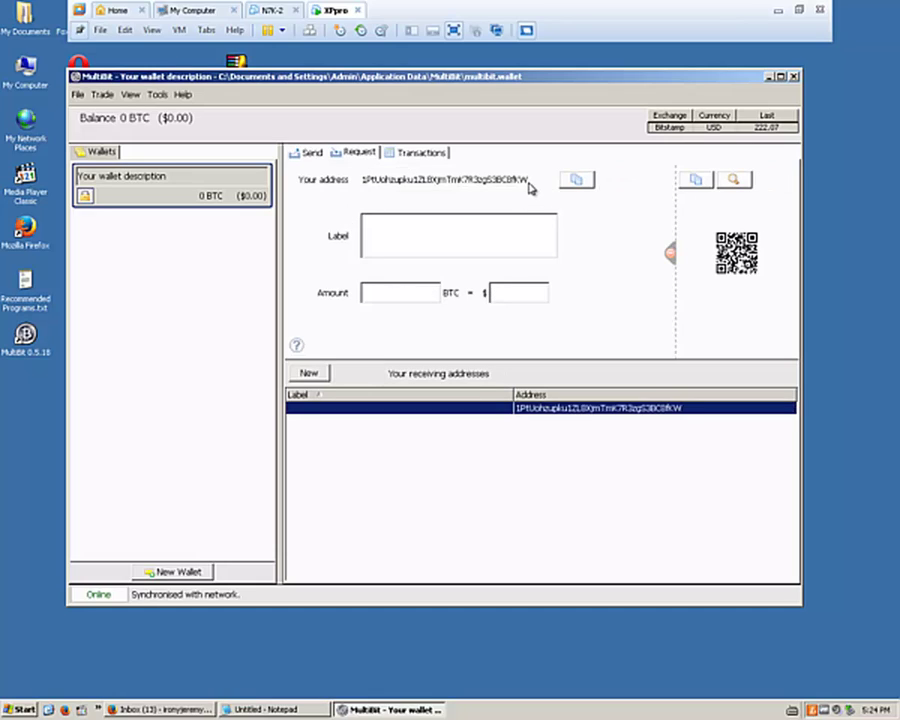
pyautogui.moveTo(530, 184); pyautogui.dragTo(362, 188)
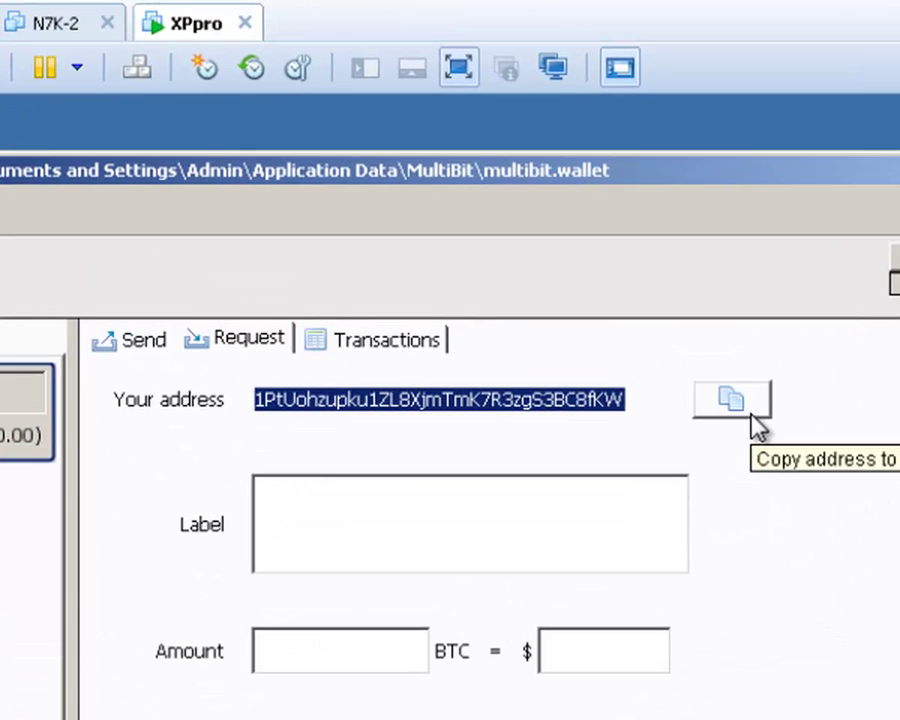
pyautogui.click(729, 401)
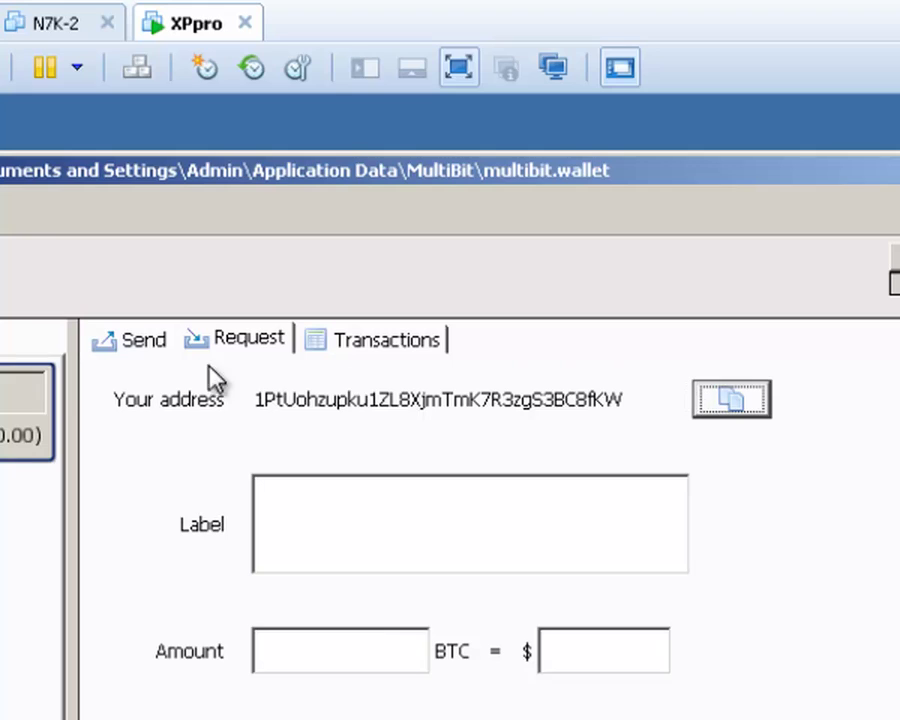
pyautogui.click(145, 342)
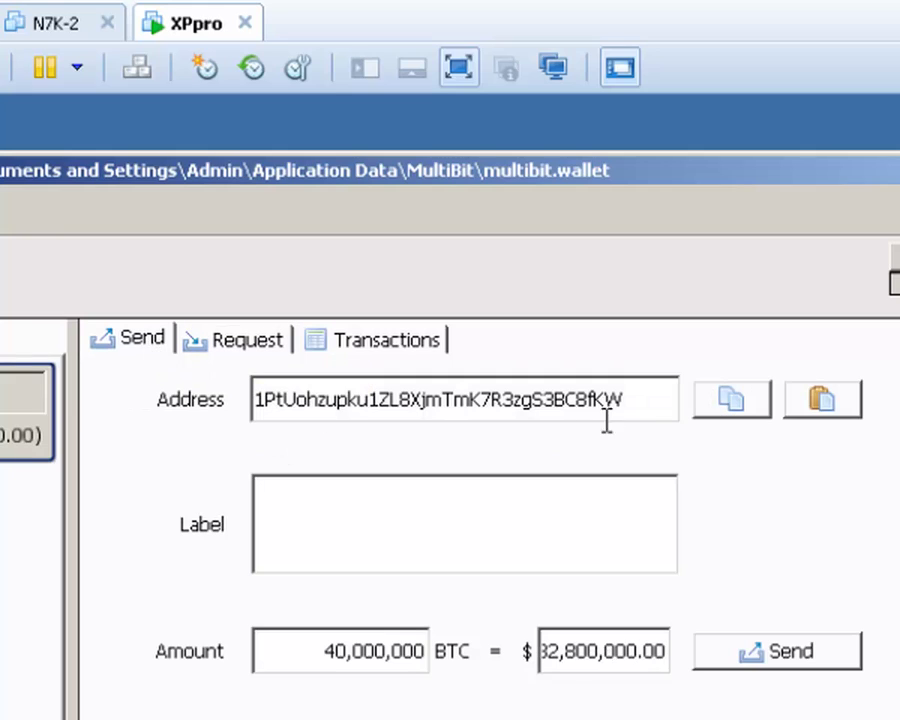
pyautogui.moveTo(672, 398); pyautogui.dragTo(86, 411)
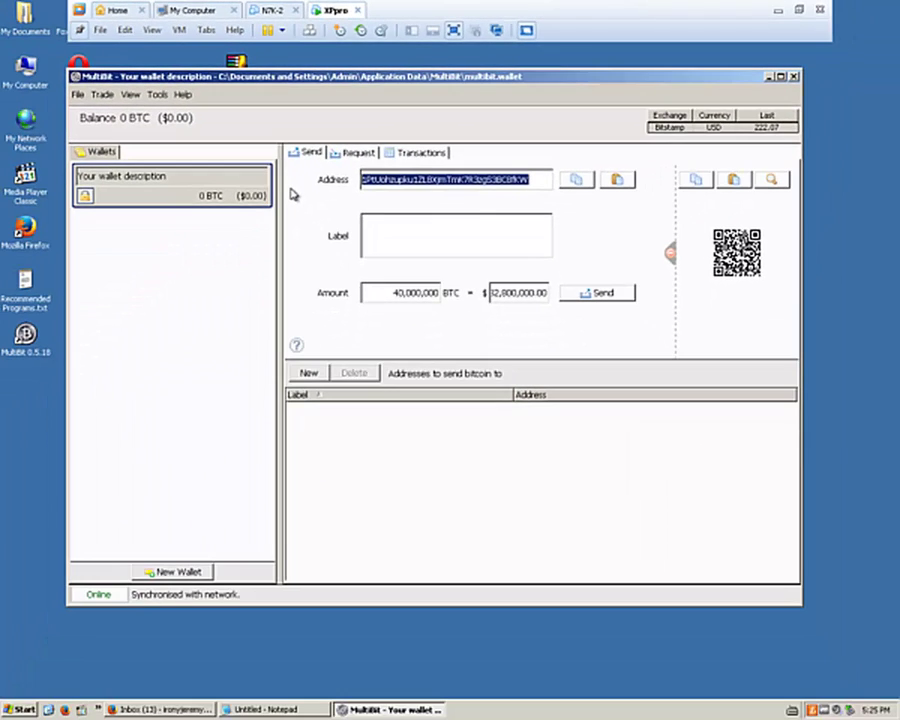
pyautogui.click(458, 214)
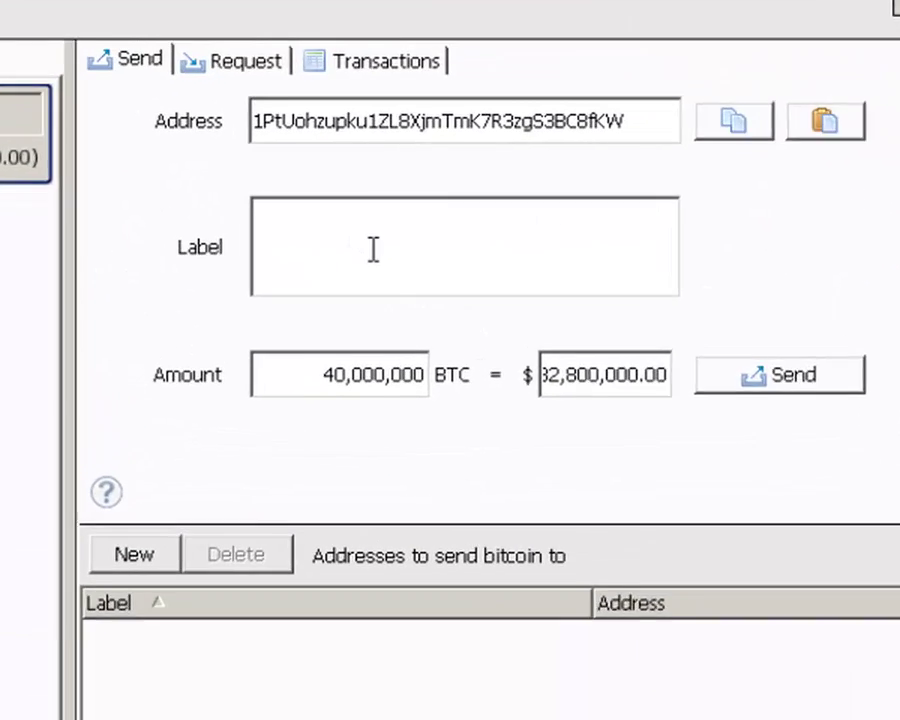
# Enter 'Pizza' as the payment label, then move to the Amount field
pyautogui.write('Pizza')
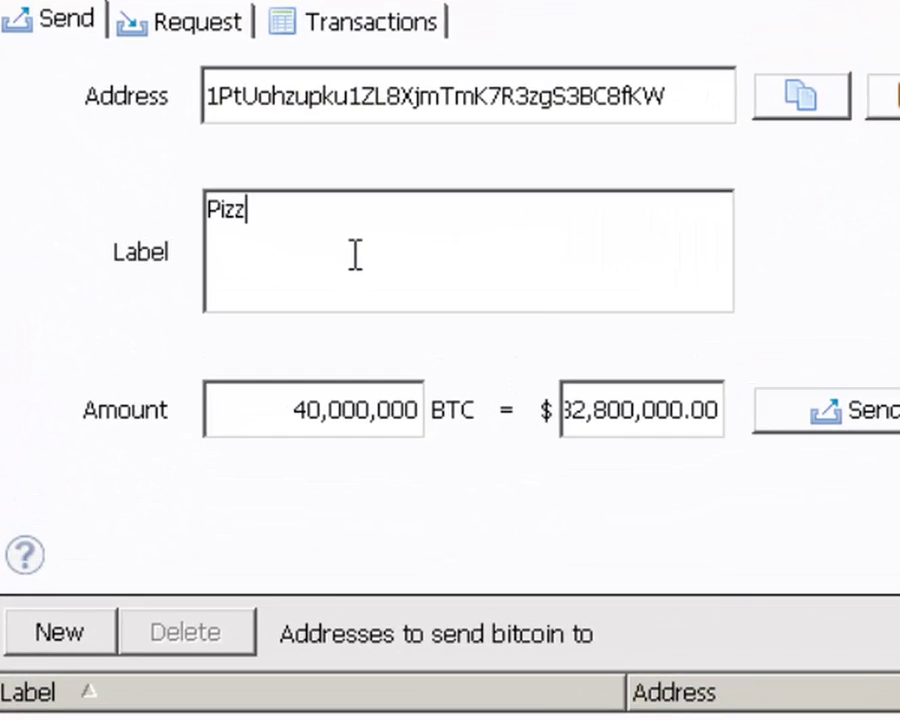
pyautogui.click(325, 408)
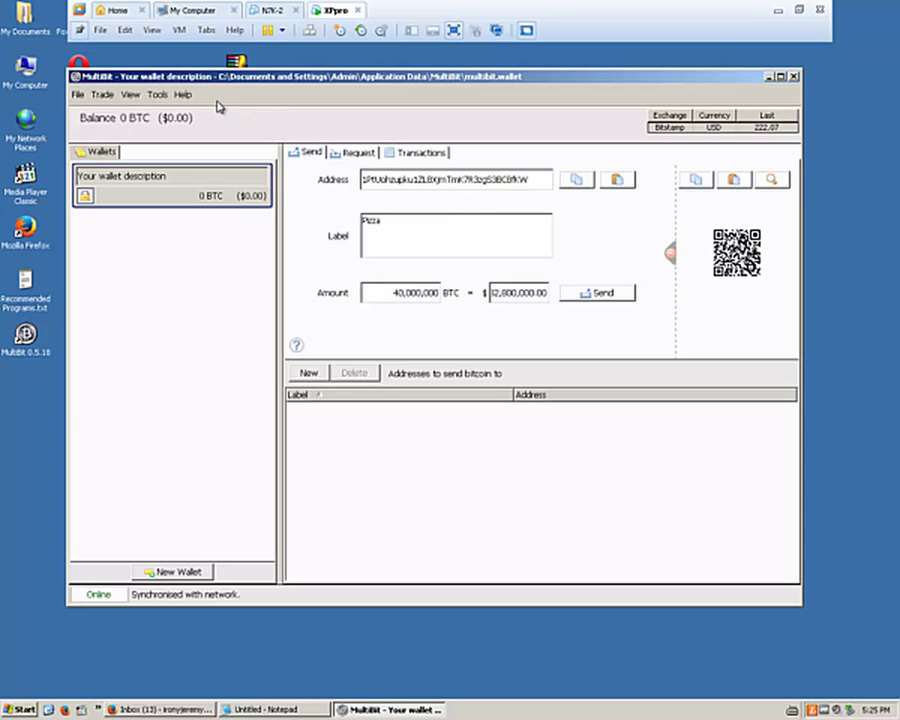
# Open Help > Help Contents and scroll down through its support topics and FAQs
pyautogui.click(186, 95)
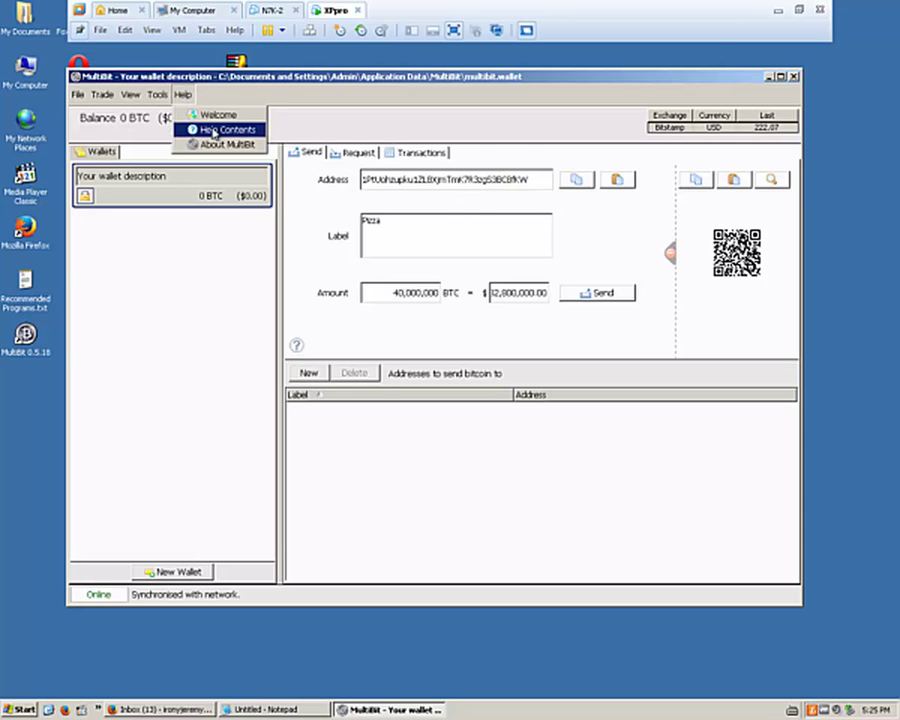
pyautogui.click(212, 129)
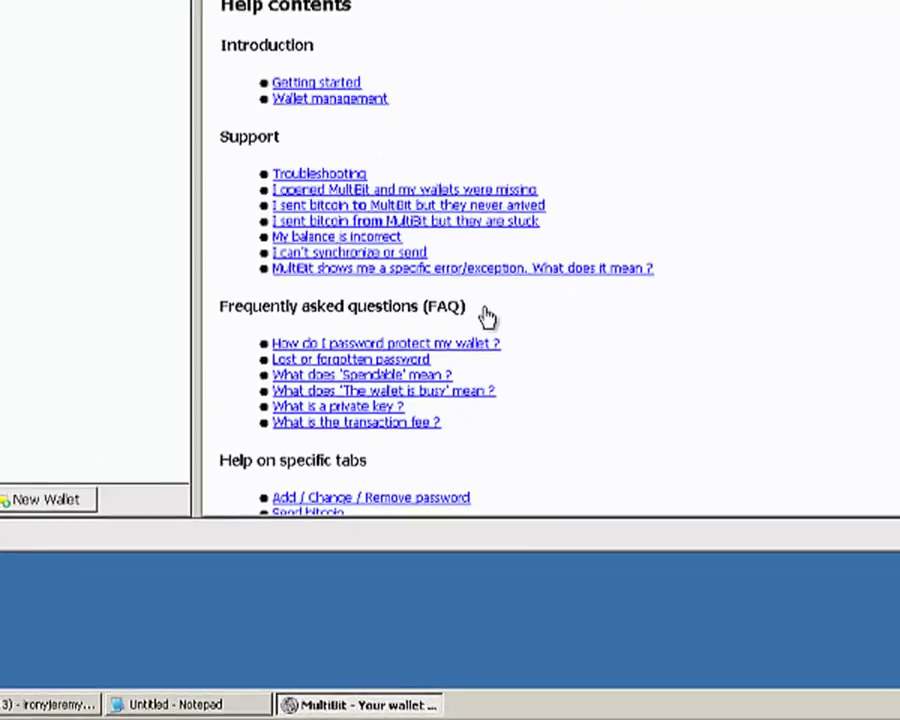
pyautogui.scroll(-7, 540, 260)
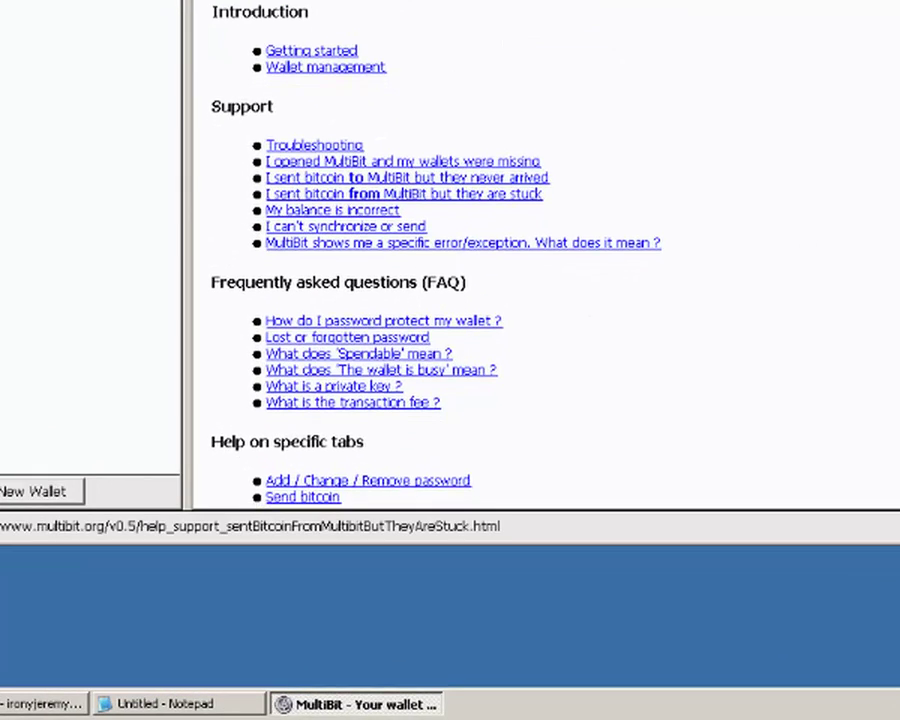
pyautogui.scroll(-2, 450, 260)
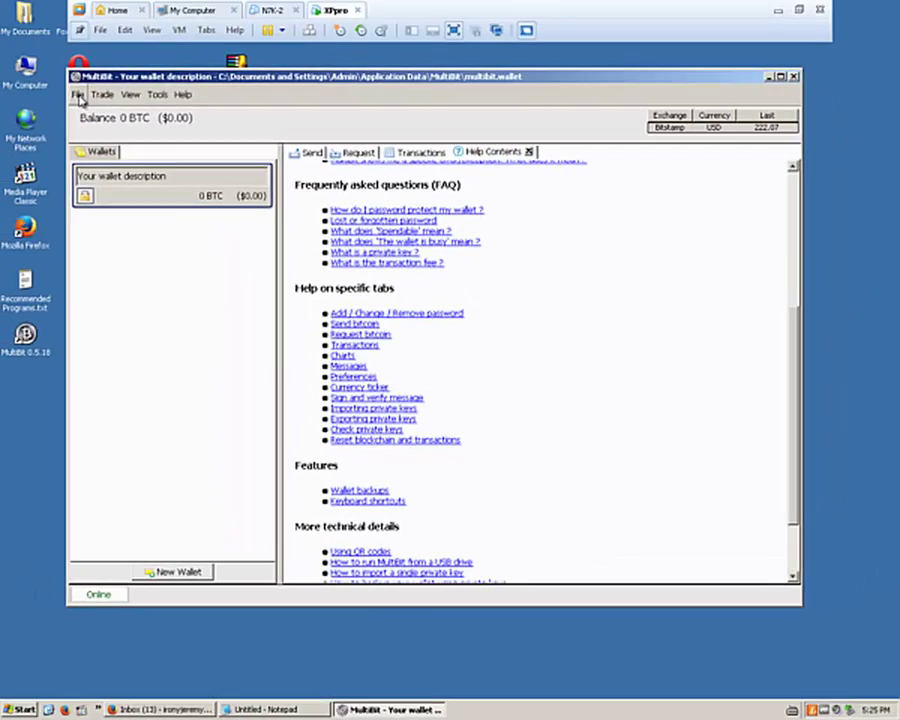
pyautogui.click(78, 95)
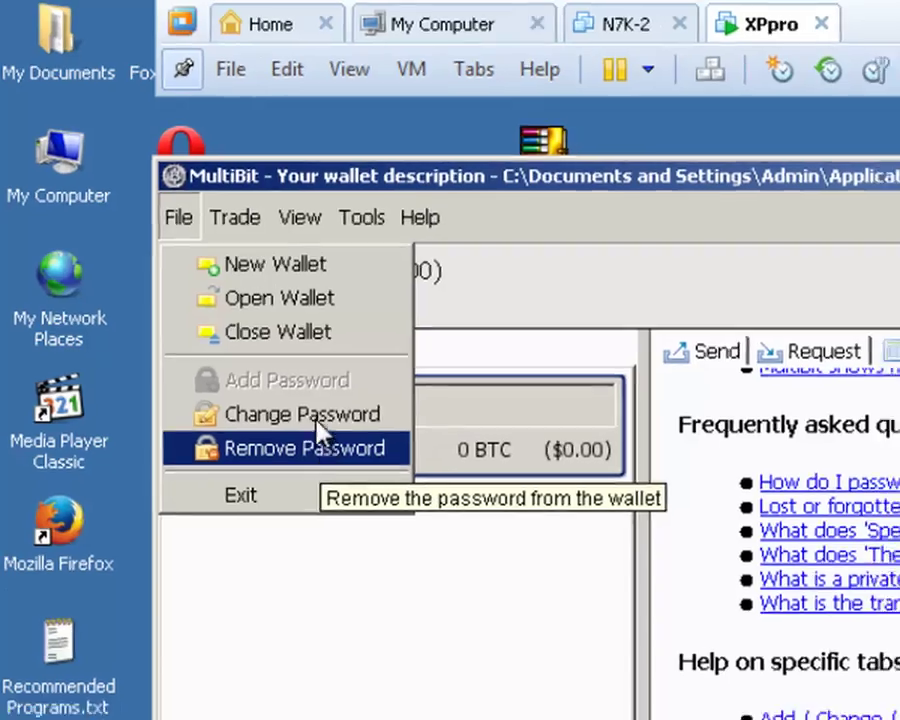
# Open the wallet's Change Password form from the File menu, then browse the Tools menu
pyautogui.click(310, 426)
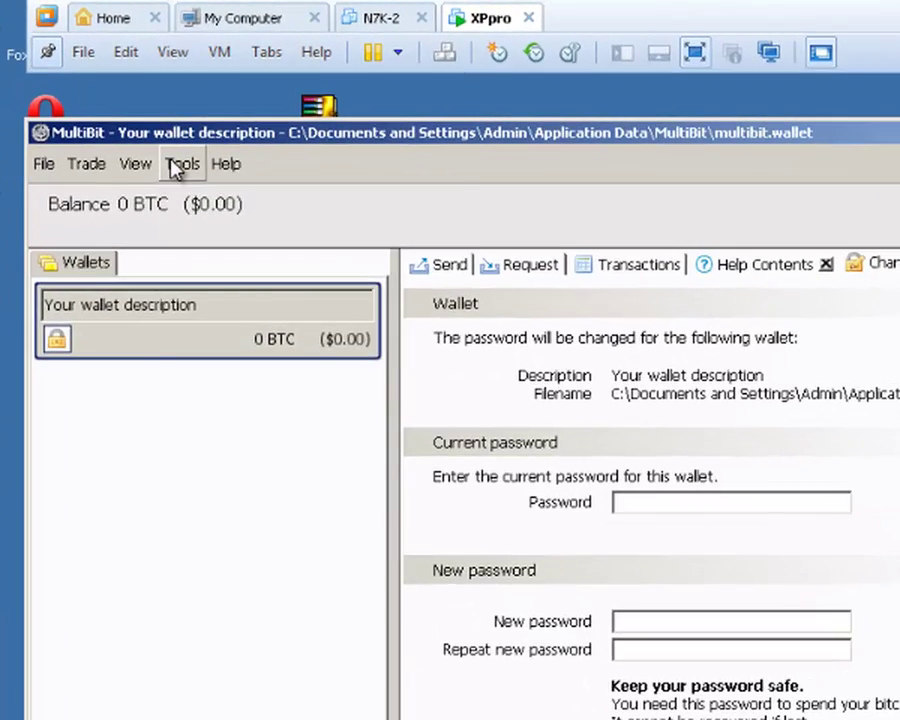
pyautogui.click(182, 159)
pyautogui.moveTo(229, 158)
pyautogui.moveTo(193, 166)
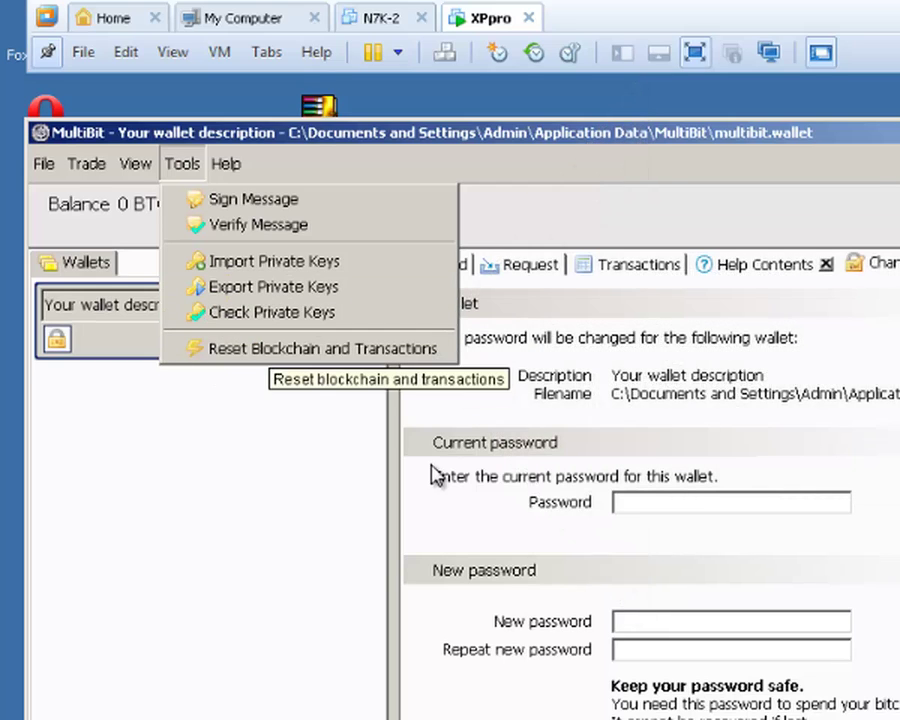
# Close the Tools menu without choosing any option
pyautogui.click(318, 611)
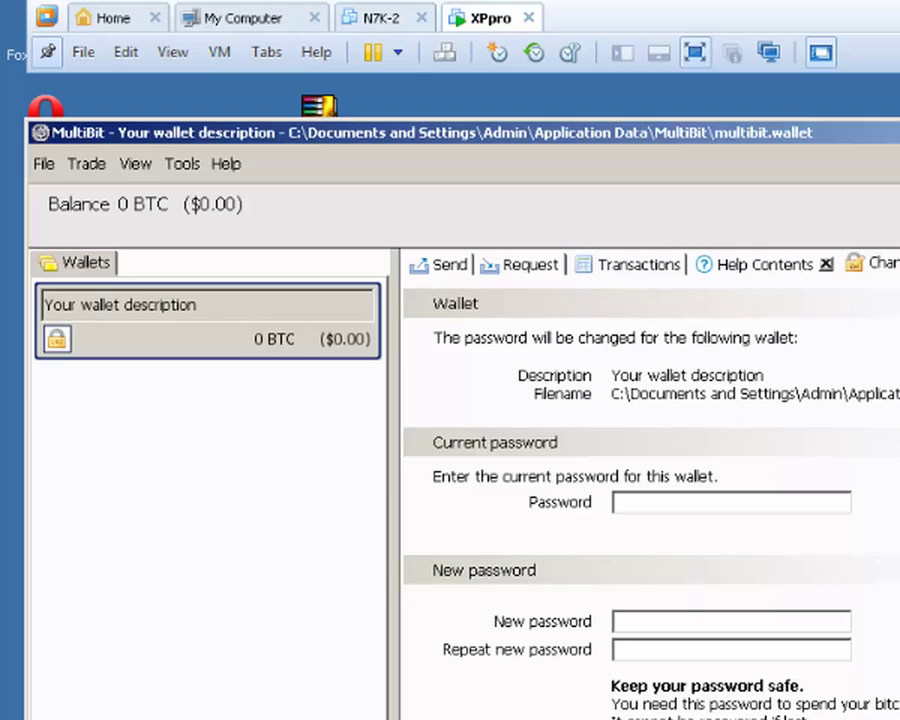